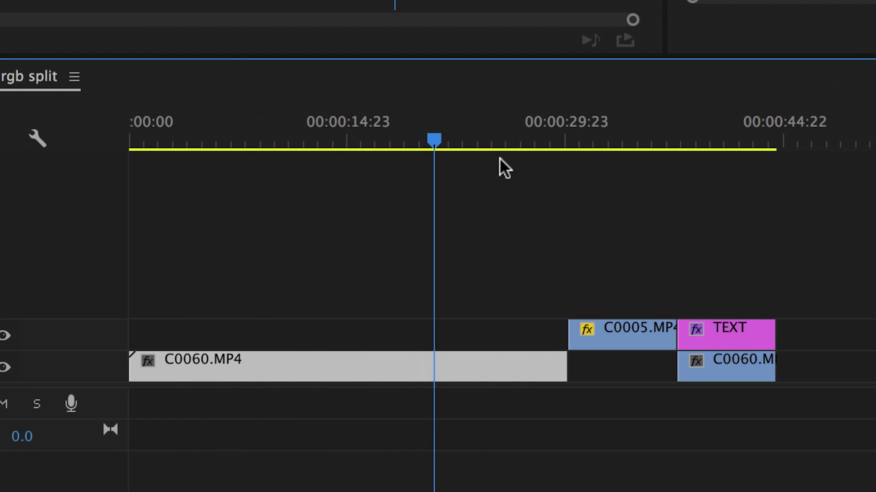
Step: Nest the C0060, C0005 and TEXT clips and trim about five seconds off the nest's end
{"action": "left_click_drag", "start_coordinate": [847, 381], "coordinate": [508, 358]}
{"action": "right_click", "coordinate": [507, 361]}
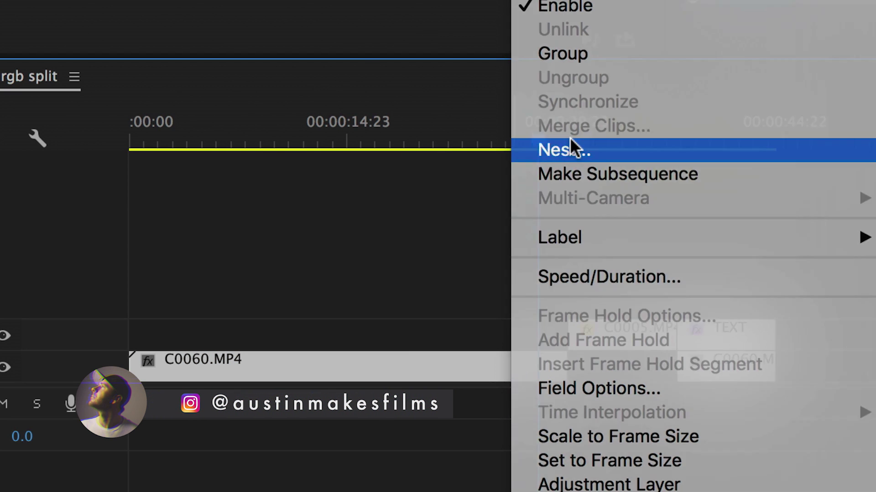
{"action": "left_click", "coordinate": [570, 145]}
{"action": "left_click", "coordinate": [511, 69]}
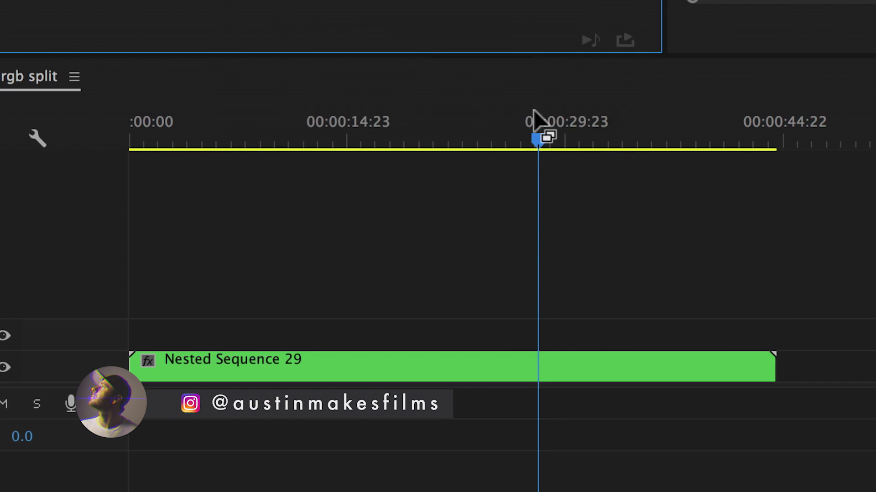
{"action": "left_click", "coordinate": [761, 362]}
{"action": "left_click_drag", "start_coordinate": [760, 363], "coordinate": [700, 365]}
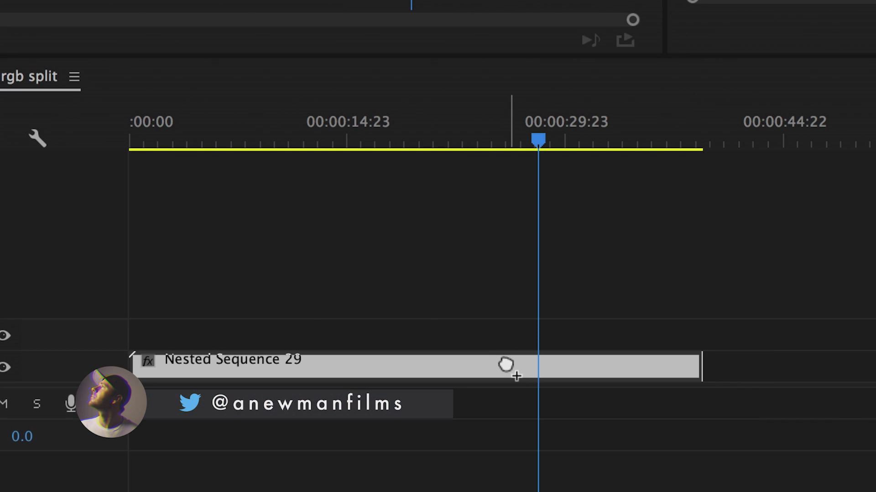
Step: Undo, then nest the clips again as Nested Sequence 29 and shorten its end
{"action": "key", "text": "super+z"}
{"action": "key", "text": "super+z"}
{"action": "left_click_drag", "start_coordinate": [233, 139], "coordinate": [540, 160]}
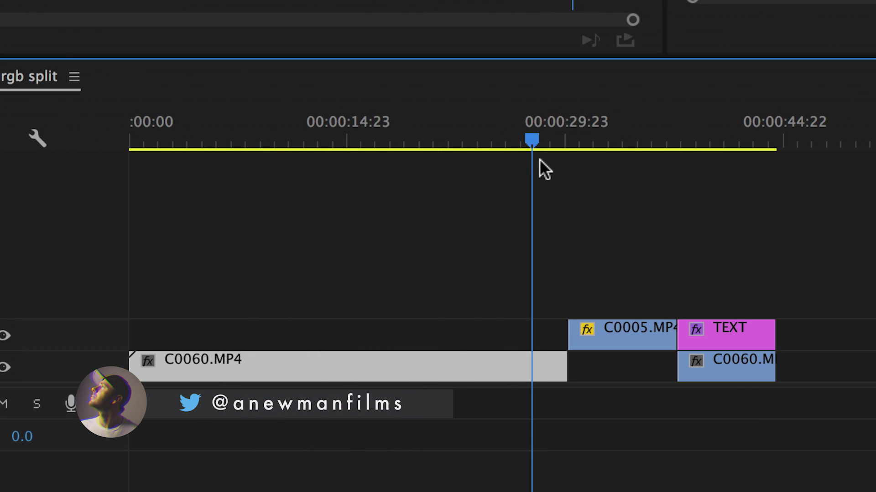
{"action": "left_click_drag", "start_coordinate": [847, 379], "coordinate": [415, 270]}
{"action": "right_click", "coordinate": [508, 359]}
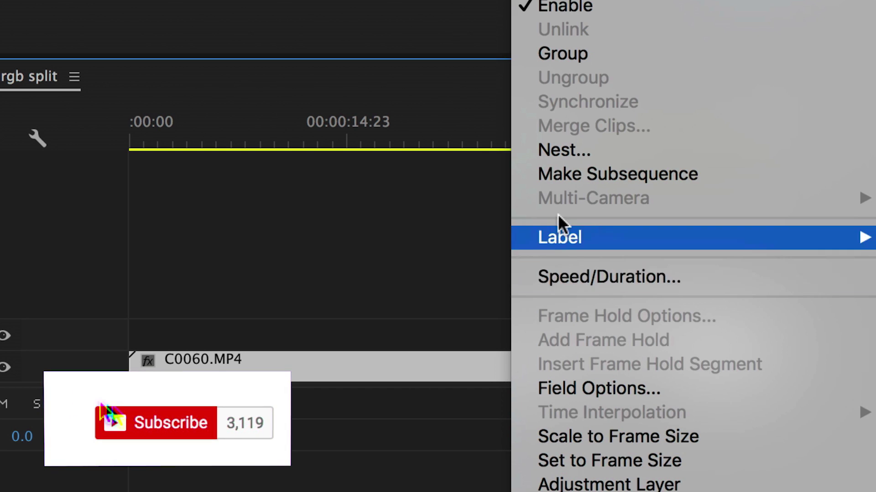
{"action": "left_click", "coordinate": [550, 146]}
{"action": "left_click", "coordinate": [505, 72]}
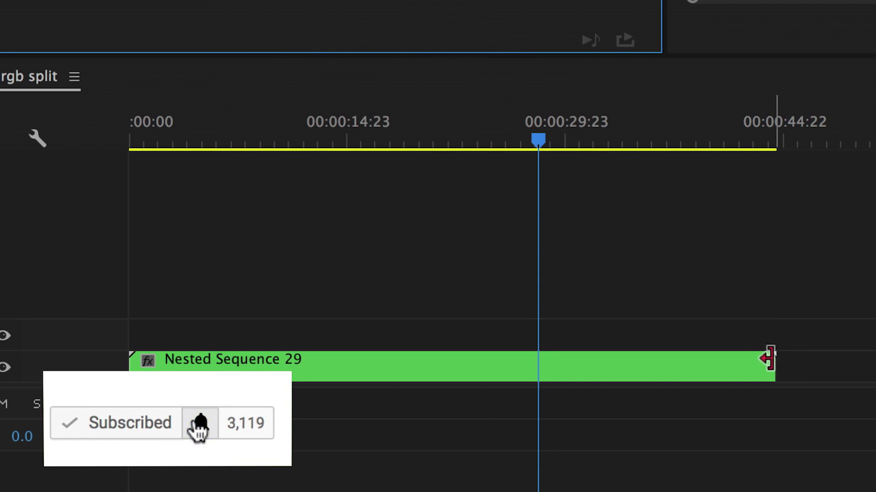
{"action": "left_click_drag", "start_coordinate": [768, 360], "coordinate": [698, 359]}
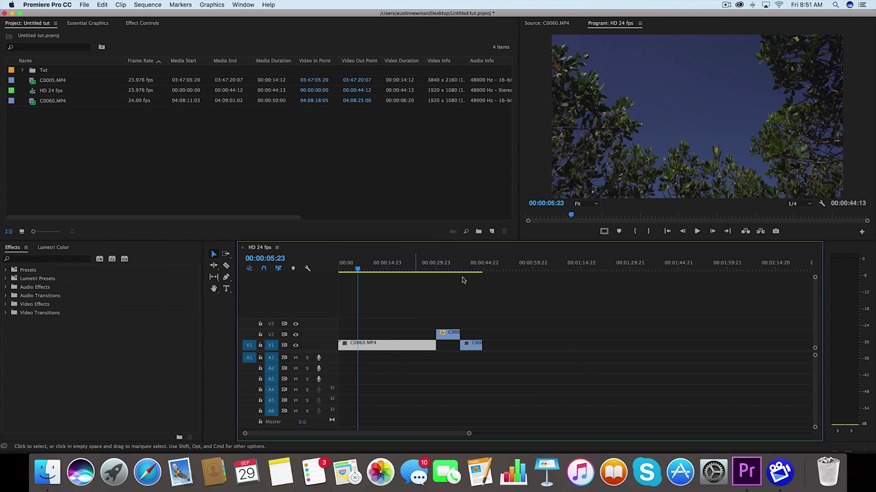
Step: Marquee-select all three clips in the HD 24 fps timeline
{"action": "left_click_drag", "start_coordinate": [529, 296], "coordinate": [373, 351]}
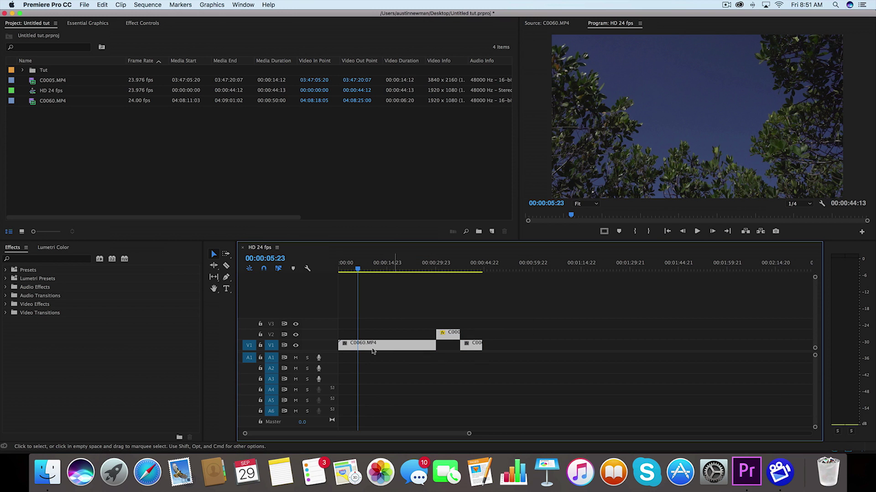
Step: Nest the selected clips into a new sequence named 'rgb split'
{"action": "right_click", "coordinate": [391, 345]}
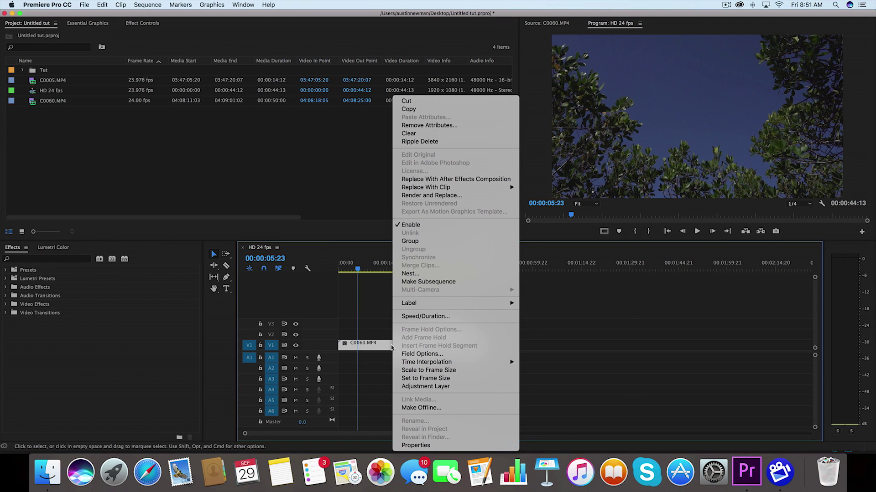
{"action": "left_click", "coordinate": [415, 274]}
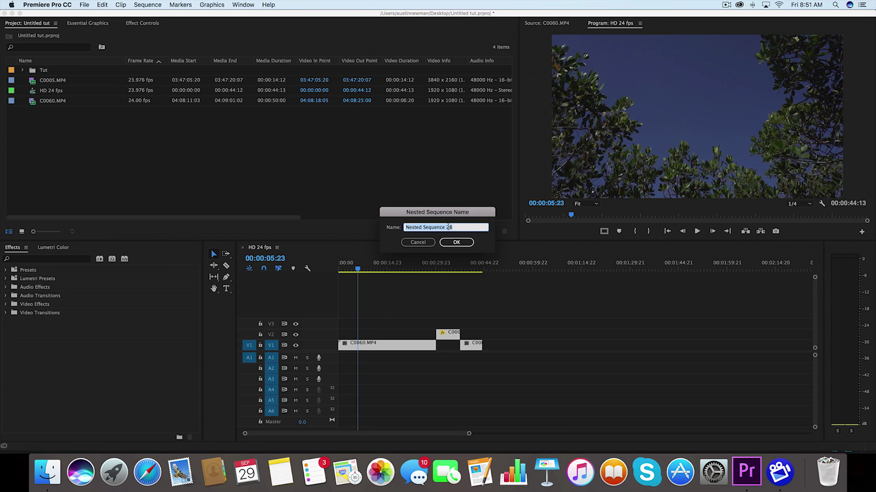
{"action": "type", "text": "rgb"}
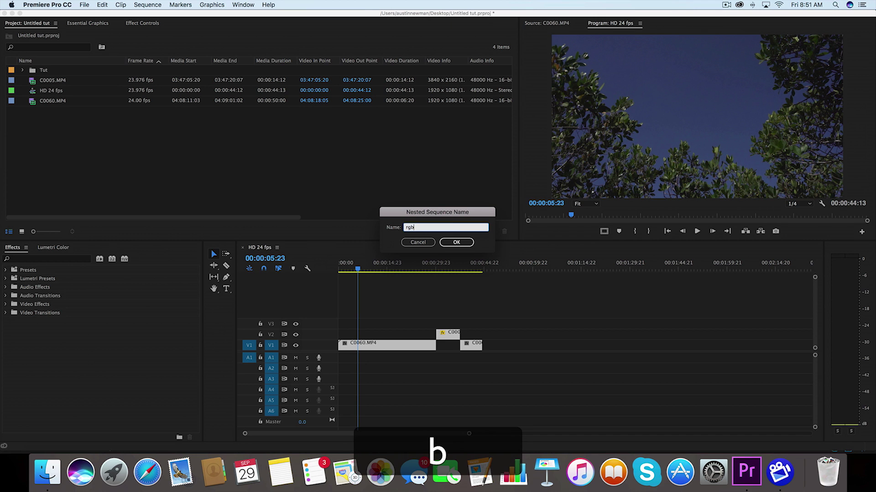
{"action": "type", "text": " split"}
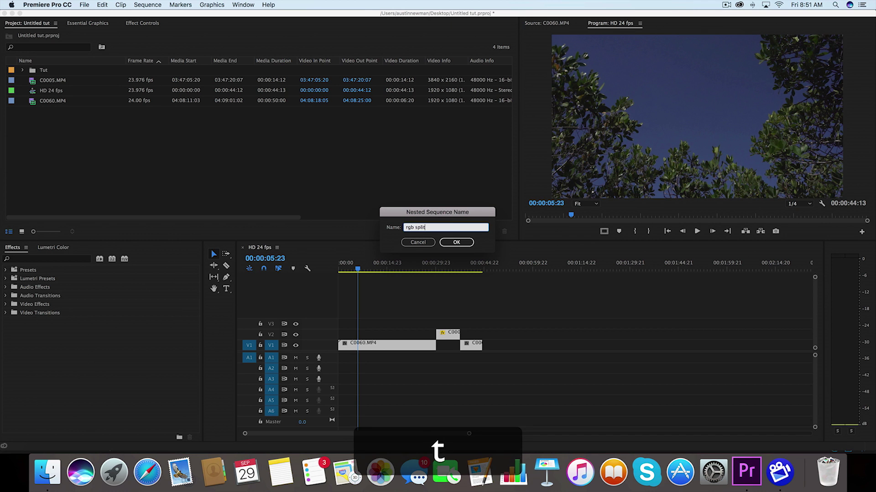
{"action": "left_click", "coordinate": [456, 243]}
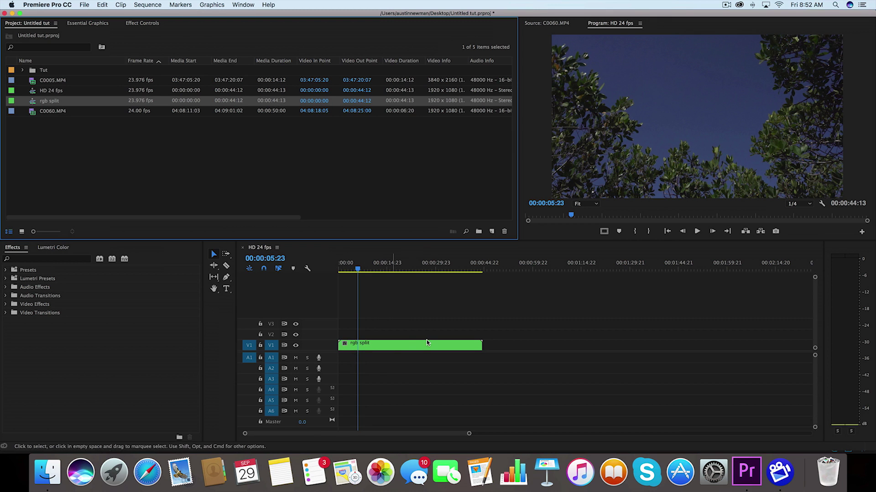
Step: Open the rgb split sequence to view its clips, then return to the HD 24 fps timeline
{"action": "double_click", "coordinate": [392, 346]}
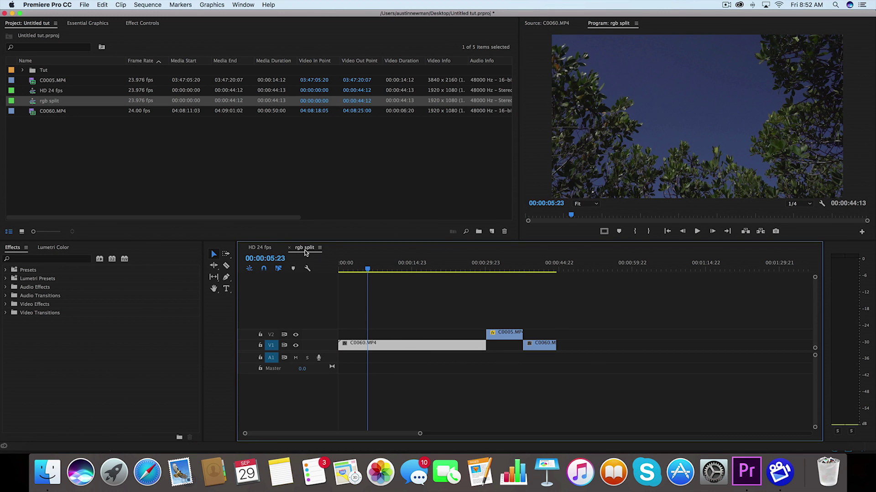
{"action": "left_click", "coordinate": [256, 247]}
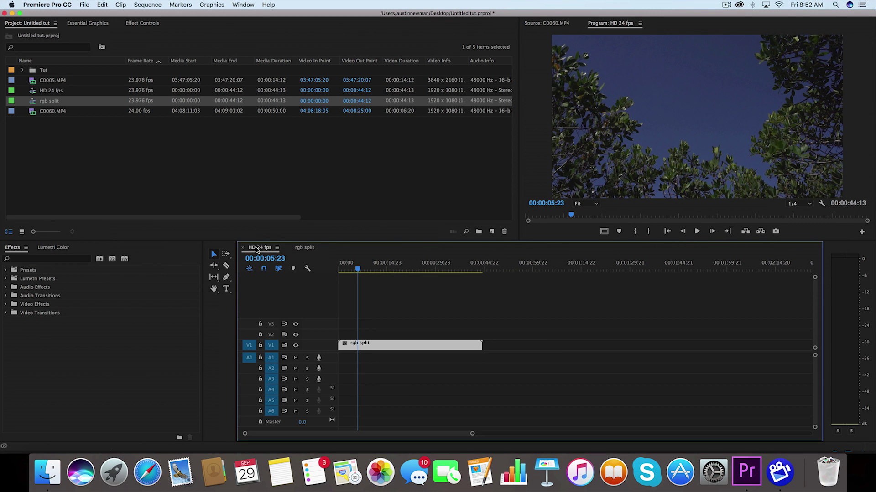
{"action": "left_click", "coordinate": [304, 248]}
{"action": "left_click", "coordinate": [264, 250]}
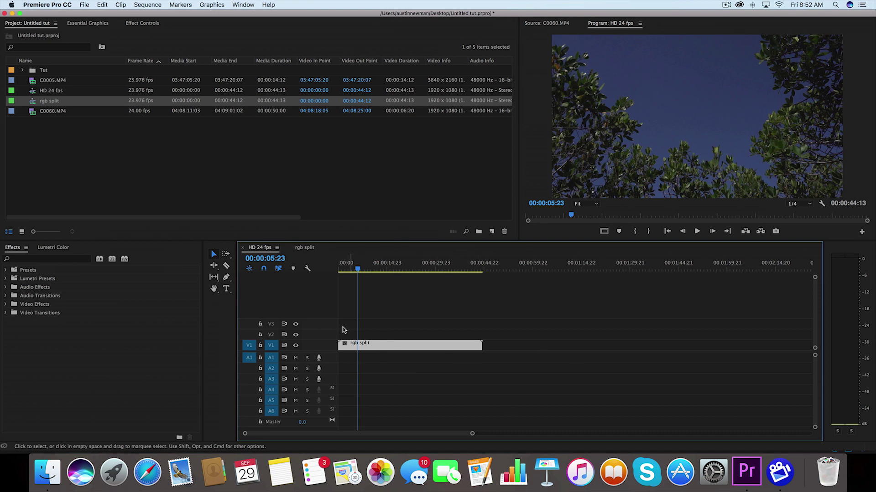
Step: Option-drag the rgb split clip to place copies on V2 and V3 above the original
{"action": "mouse_move", "coordinate": [368, 269]}
{"action": "left_mouse_down"}
{"action": "mouse_move", "coordinate": [453, 273]}
{"action": "mouse_move", "coordinate": [372, 274]}
{"action": "left_mouse_up"}
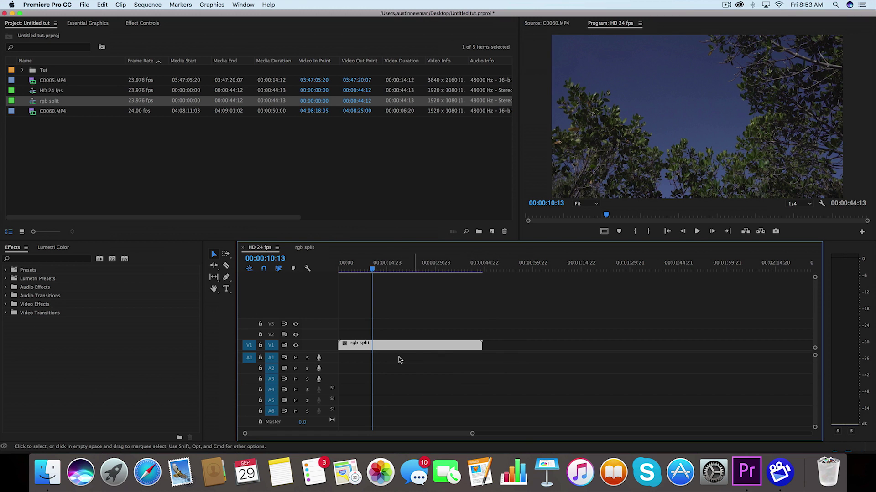
{"action": "key", "text": "alt"}
{"action": "left_click_drag", "start_coordinate": [397, 348], "coordinate": [407, 327]}
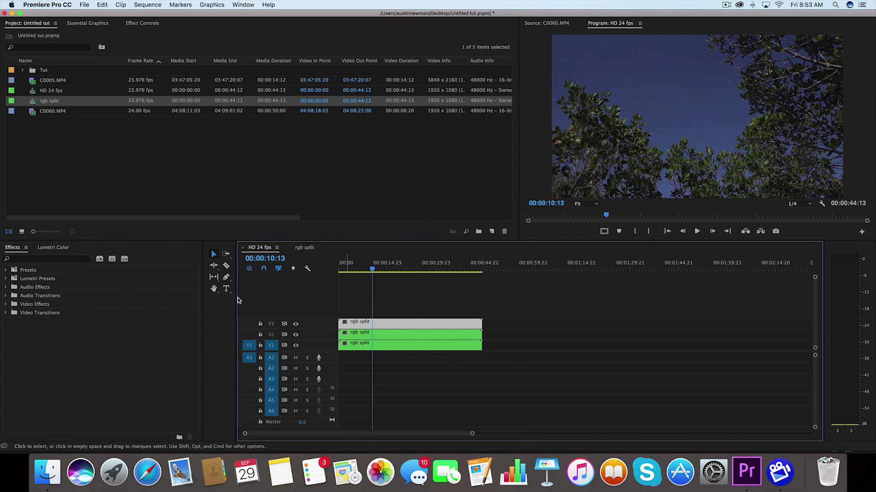
Step: Apply the RGB Split (bottom/blue) preset to the top rgb split copy
{"action": "left_click", "coordinate": [44, 259]}
{"action": "type", "text": "rgb "}
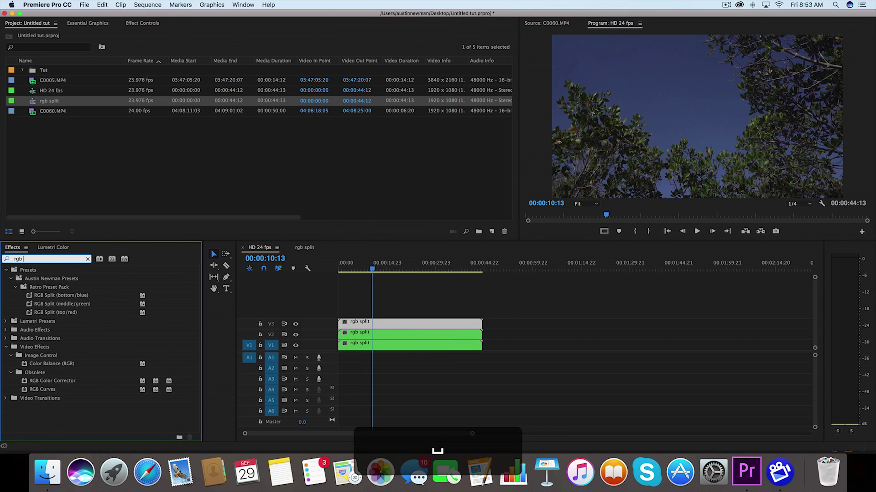
{"action": "type", "text": "spl"}
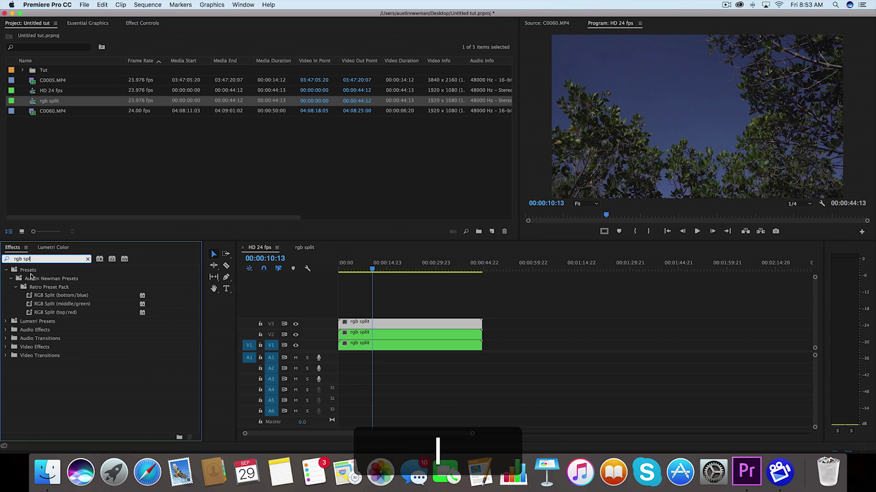
{"action": "left_click", "coordinate": [60, 296]}
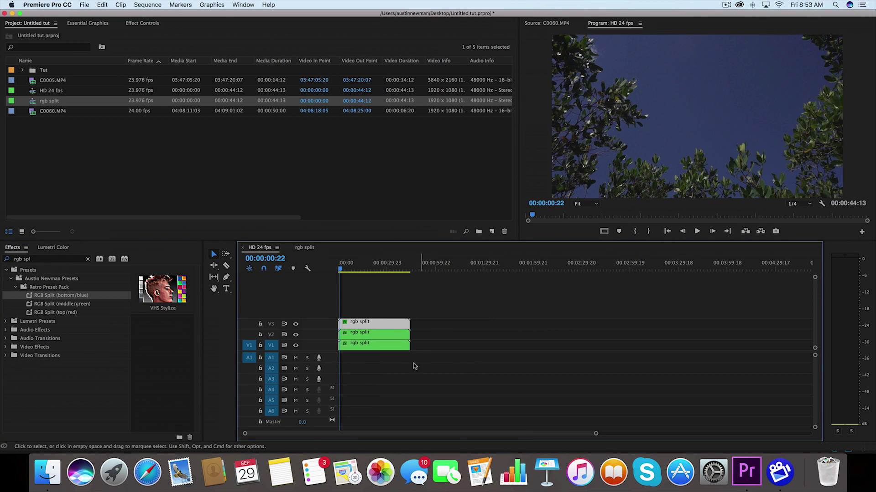
{"action": "left_click", "coordinate": [142, 24]}
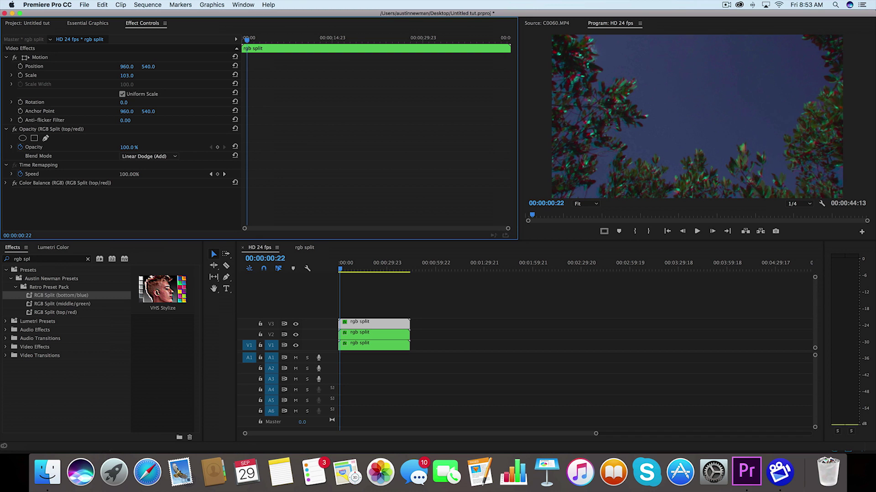
Step: Offset the blue layer (position 943, scale 104), preview the fringing, then open the rgb split sequence
{"action": "left_click", "coordinate": [373, 343]}
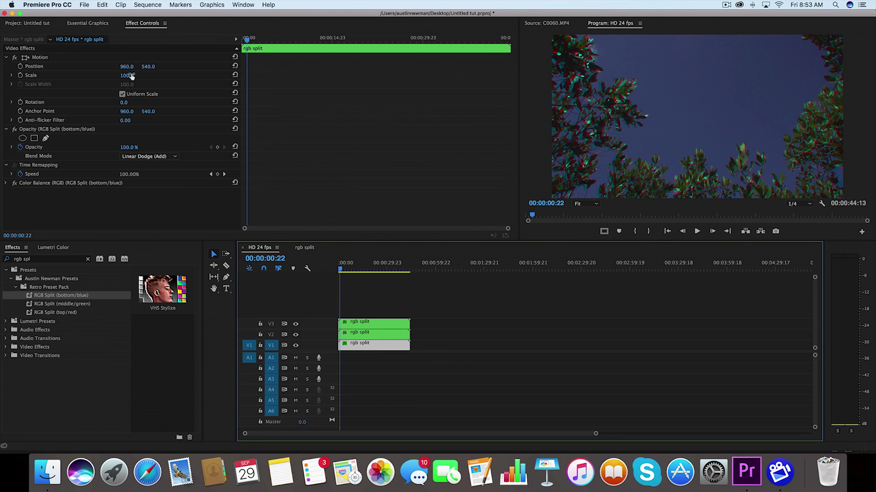
{"action": "left_click_drag", "start_coordinate": [127, 75], "coordinate": [130, 76]}
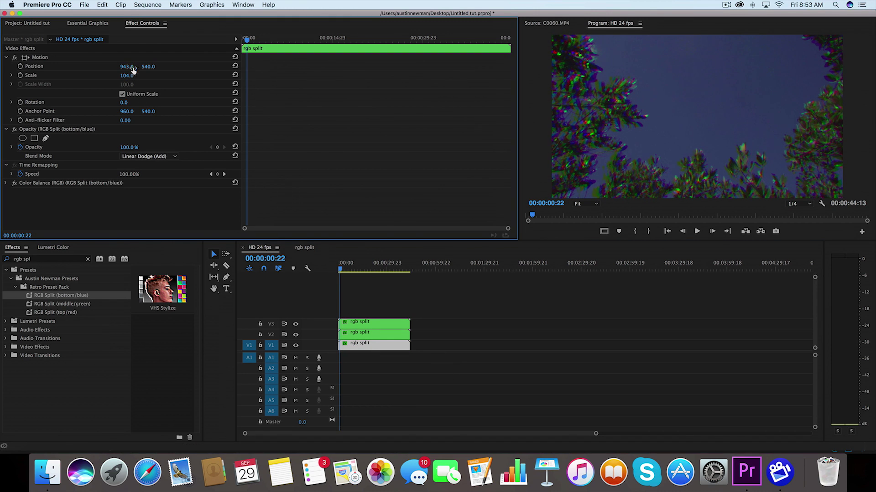
{"action": "key", "text": "space"}
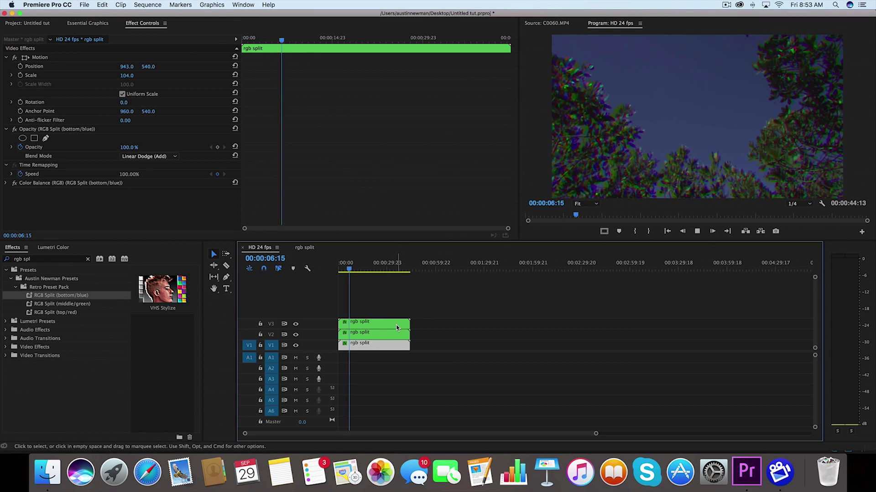
{"action": "key", "text": "space"}
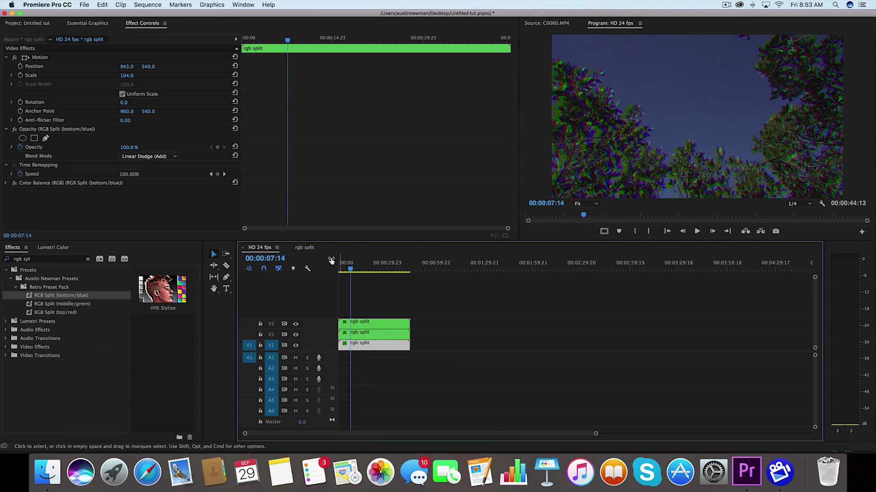
{"action": "left_click", "coordinate": [303, 250]}
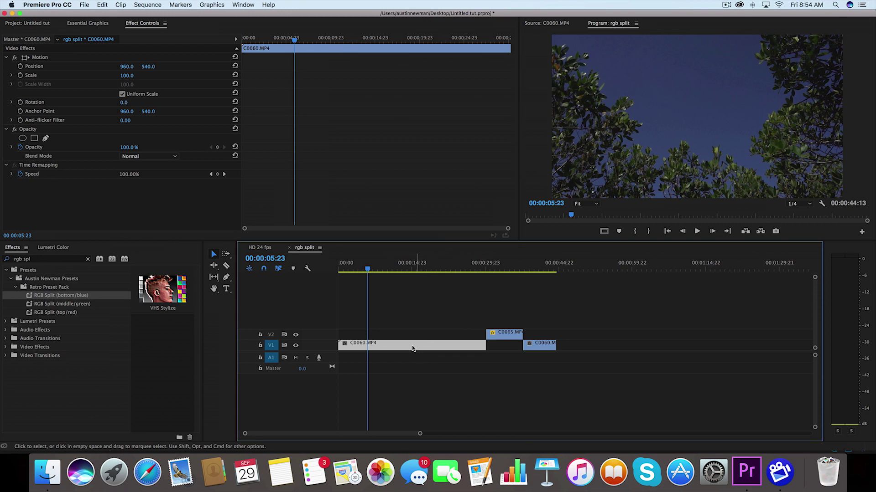
Step: Duplicate C0060.MP4 later in the rgb split sequence and extend the nested clip in HD 24 fps
{"action": "left_click_drag", "start_coordinate": [393, 352], "coordinate": [620, 336]}
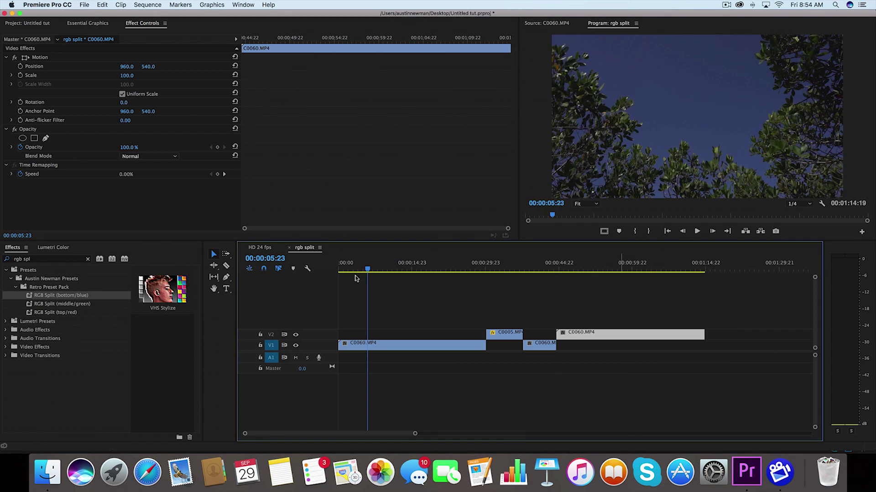
{"action": "left_click", "coordinate": [263, 249]}
{"action": "mouse_move", "coordinate": [409, 345]}
{"action": "left_mouse_down"}
{"action": "mouse_move", "coordinate": [452, 346]}
{"action": "mouse_move", "coordinate": [424, 346]}
{"action": "left_mouse_up"}
Step: Delete the duplicate, trim the nest back to 00:00:44:13, and re-copy C0060.MP4 onto V2
{"action": "double_click", "coordinate": [379, 334]}
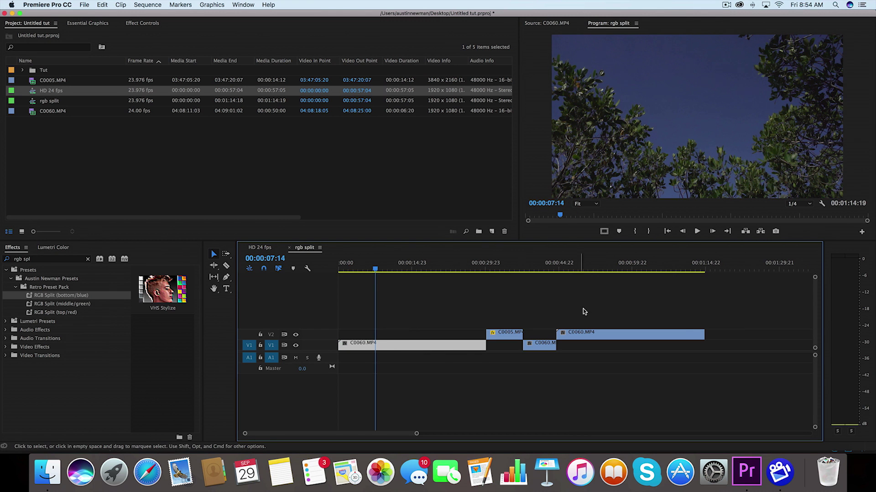
{"action": "left_click", "coordinate": [664, 340]}
{"action": "key", "text": "BackSpace"}
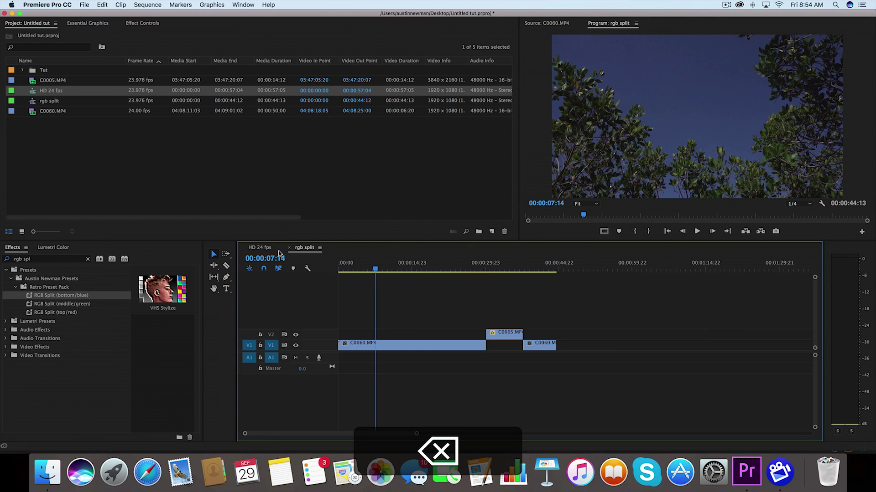
{"action": "left_click", "coordinate": [265, 250]}
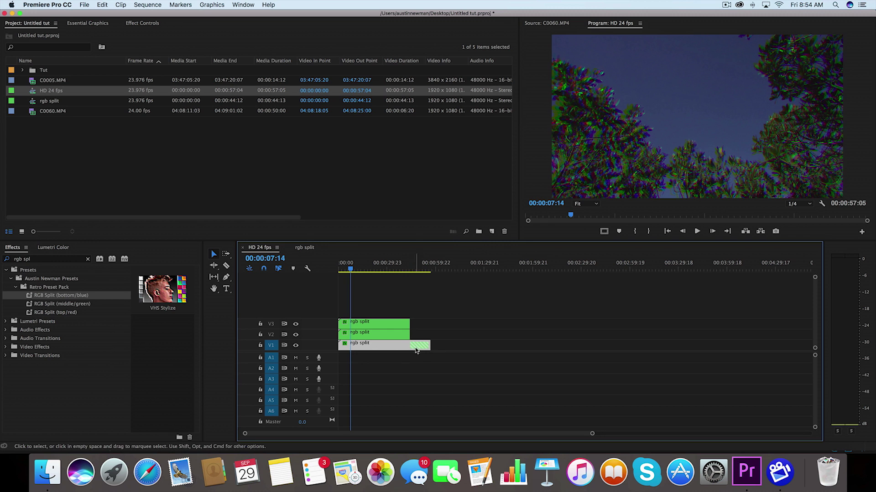
{"action": "left_click_drag", "start_coordinate": [429, 347], "coordinate": [463, 348]}
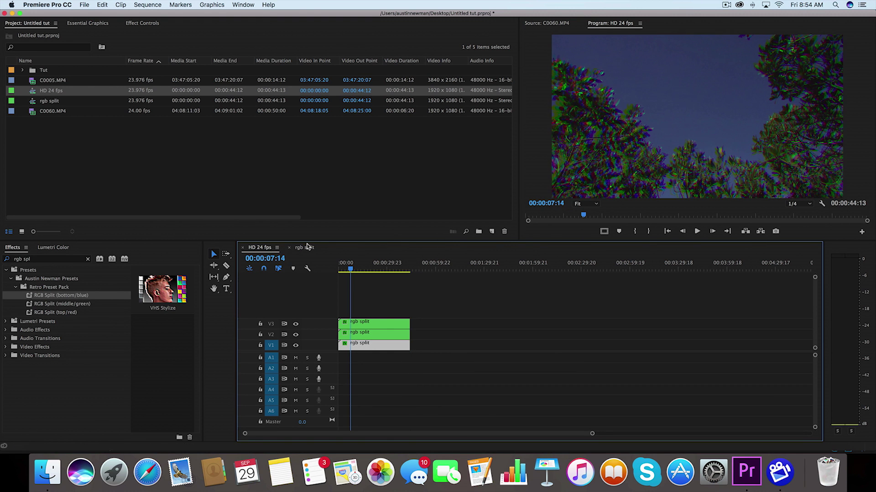
{"action": "double_click", "coordinate": [396, 346]}
{"action": "left_click_drag", "start_coordinate": [396, 348], "coordinate": [615, 337]}
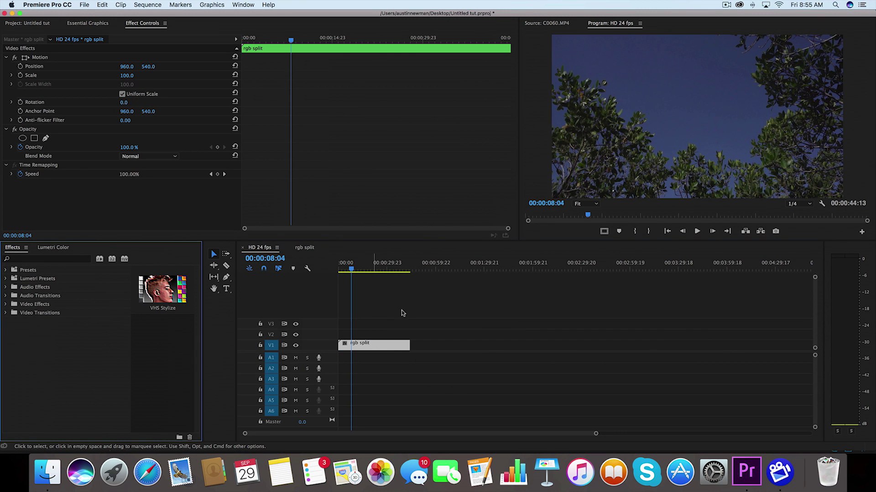
Step: Scrub the footage and set the playhead to 00:00:39:15 near the end
{"action": "left_click_drag", "start_coordinate": [339, 269], "coordinate": [358, 269]}
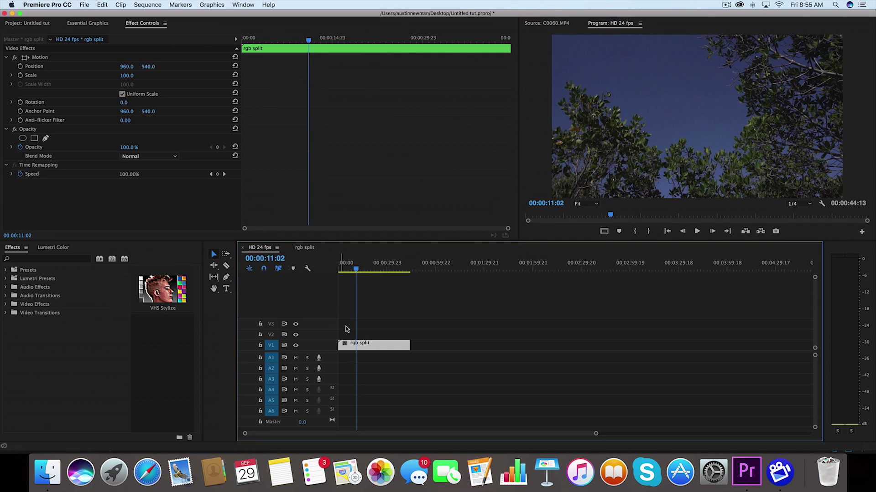
{"action": "scroll", "coordinate": [416, 358], "scroll_direction": "right", "scroll_amount": 3}
{"action": "scroll", "coordinate": [446, 340], "scroll_direction": "left", "scroll_amount": 3}
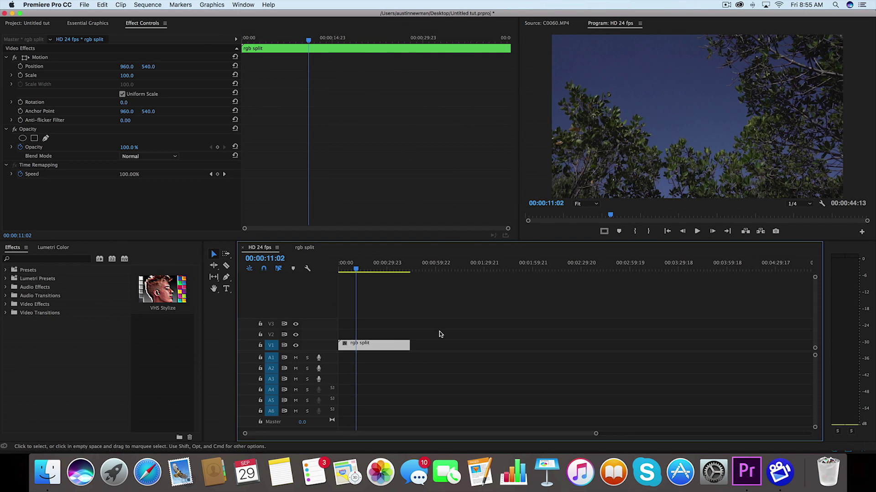
{"action": "left_click", "coordinate": [384, 270]}
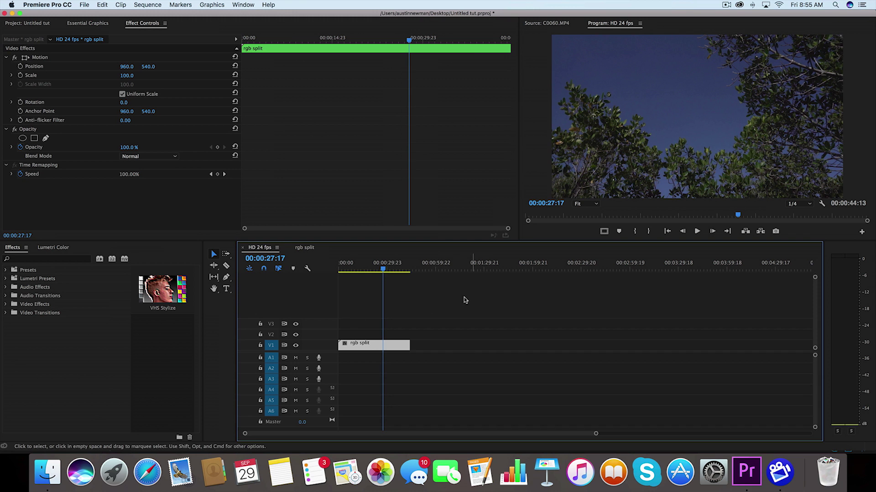
{"action": "left_click_drag", "start_coordinate": [398, 270], "coordinate": [402, 270]}
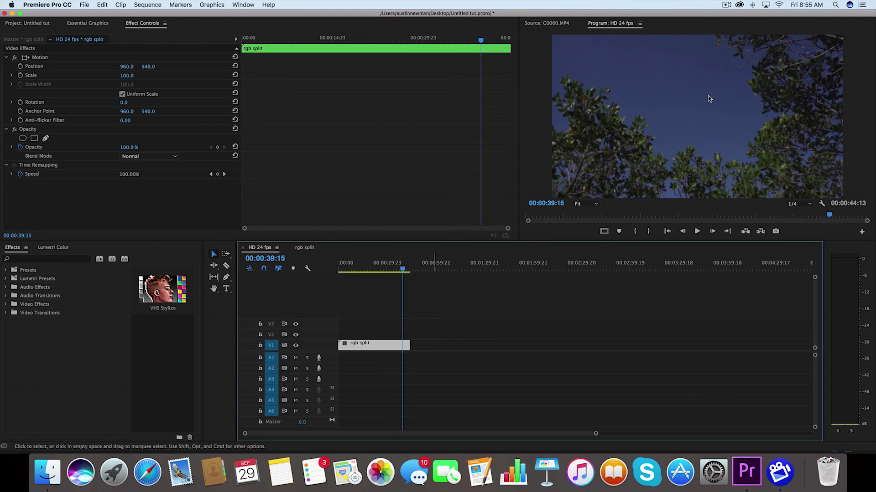
Step: Open the rgb split sequence and add a TEXT title over the final shot
{"action": "double_click", "coordinate": [360, 345]}
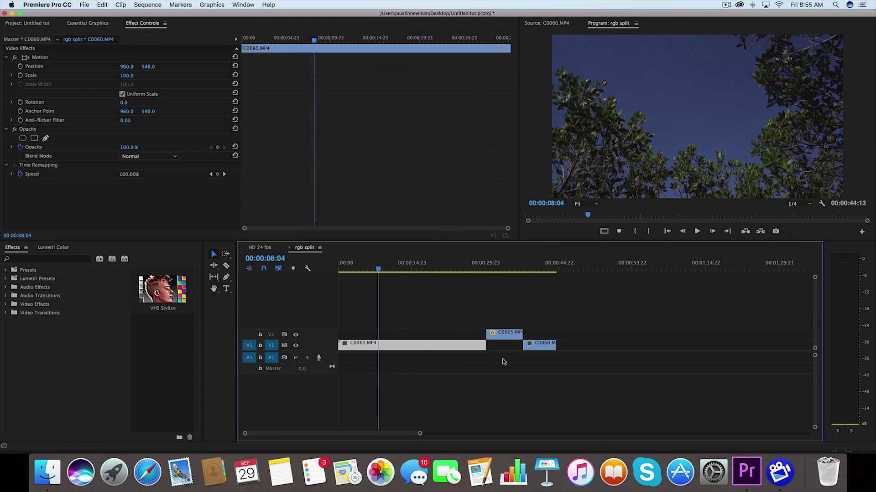
{"action": "left_click", "coordinate": [225, 290]}
{"action": "left_click", "coordinate": [667, 118]}
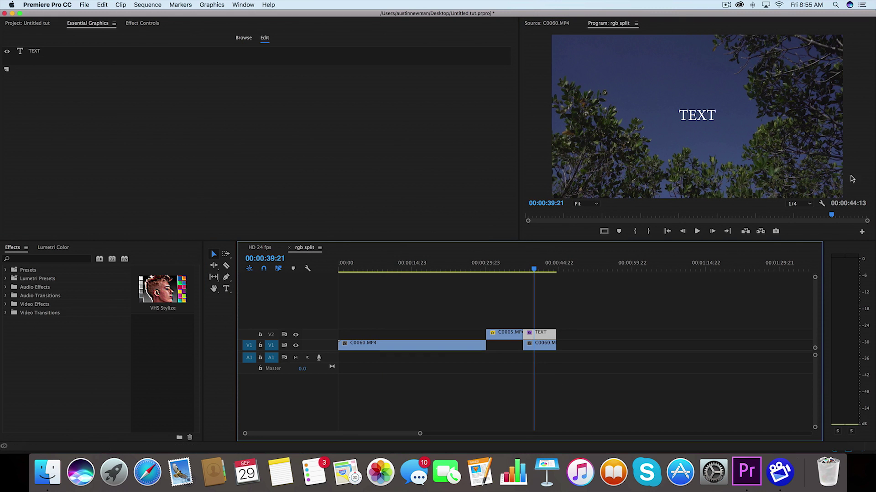
Step: Set a starting opacity keyframe at 00:00:39:15 on the rgb split clip in HD 24 fps
{"action": "left_click", "coordinate": [253, 247]}
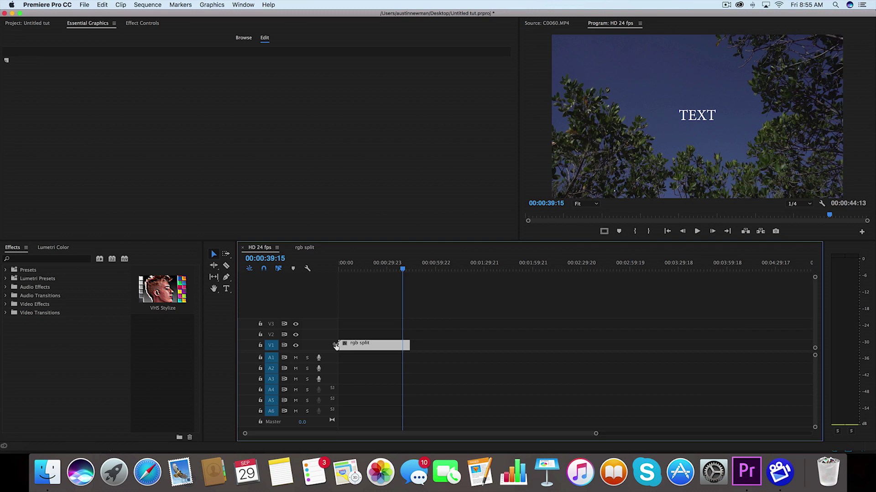
{"action": "key", "text": "="}
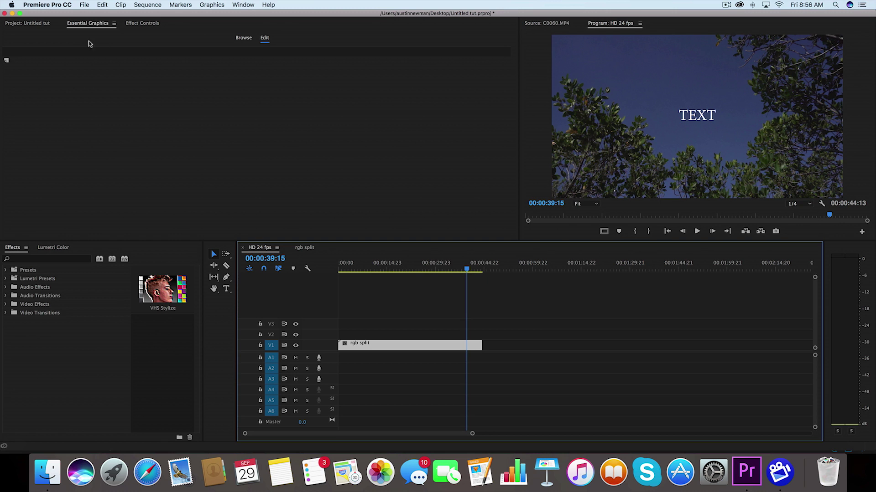
{"action": "left_click", "coordinate": [137, 24]}
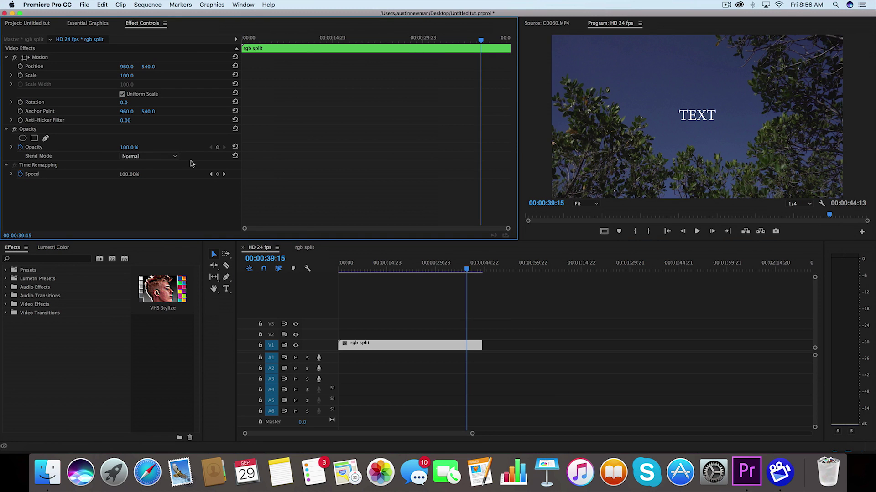
{"action": "left_click", "coordinate": [217, 148]}
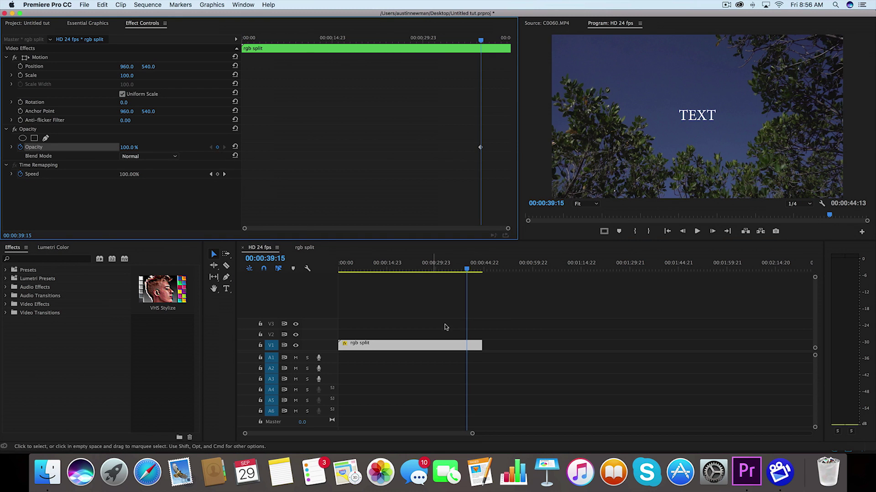
Step: Move the playhead to the end, then back to 00:00:38:23, and play the fade-out
{"action": "left_click", "coordinate": [727, 232]}
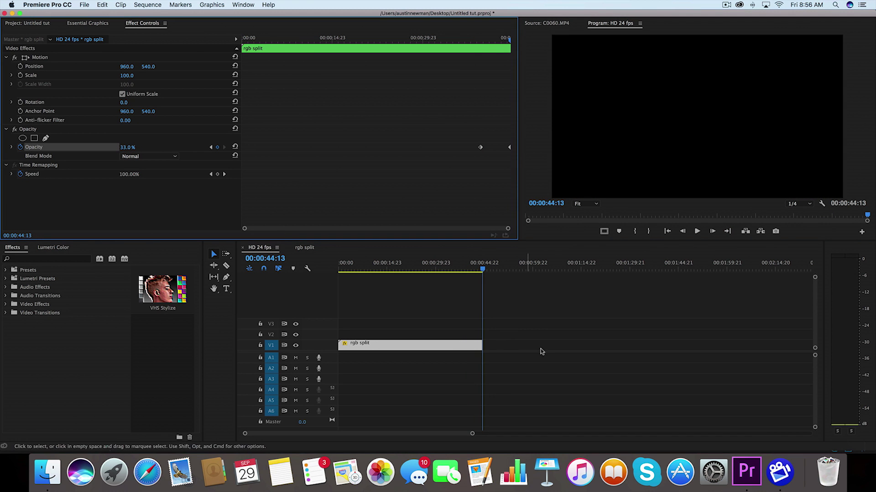
{"action": "left_click", "coordinate": [465, 266]}
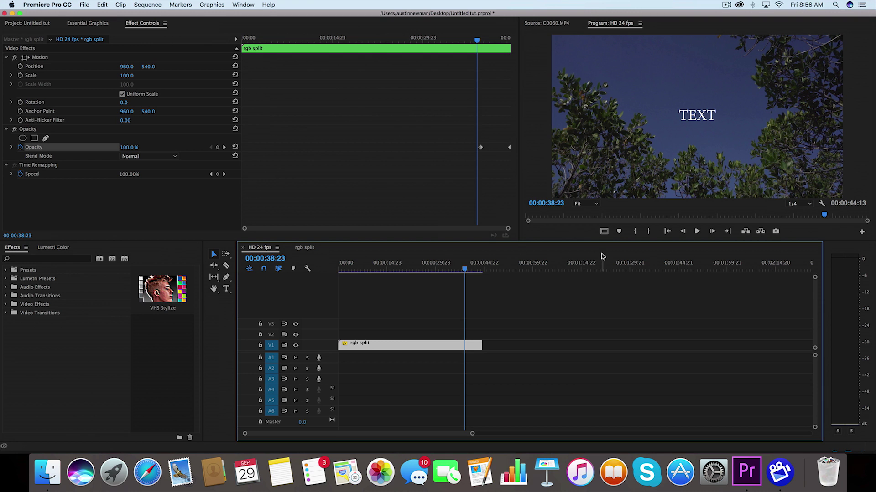
{"action": "key", "text": "space"}
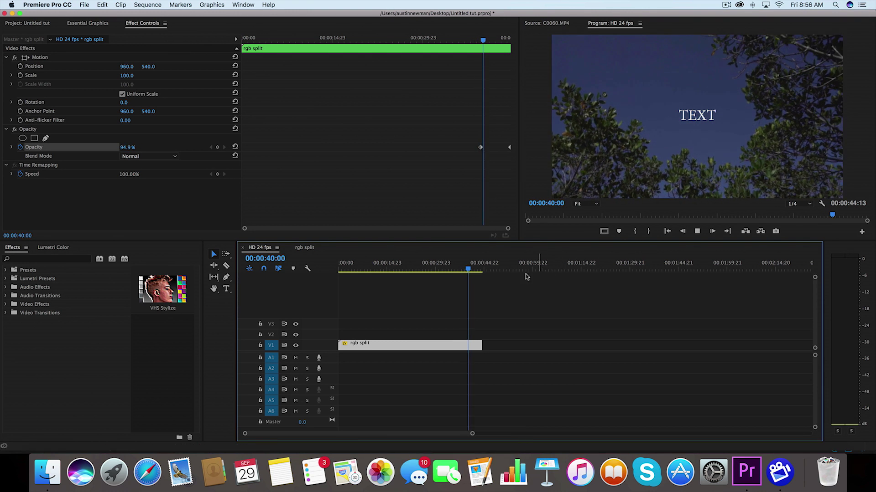
{"action": "left_click", "coordinate": [358, 268]}
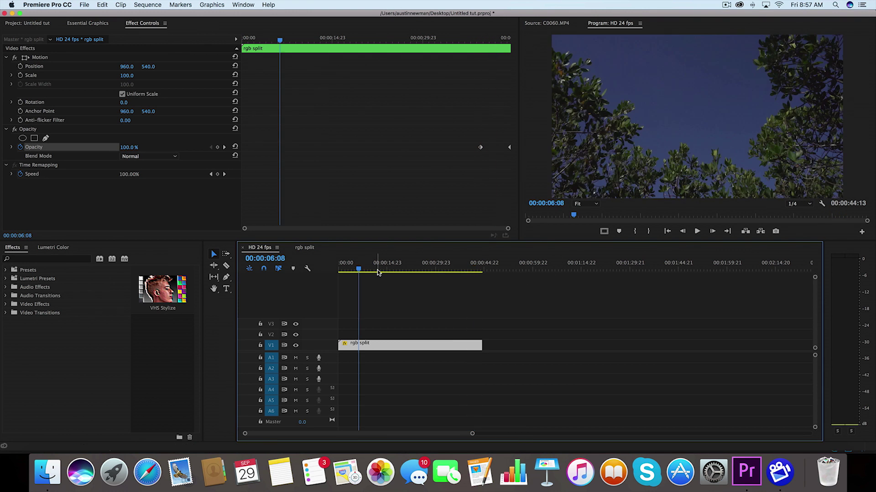